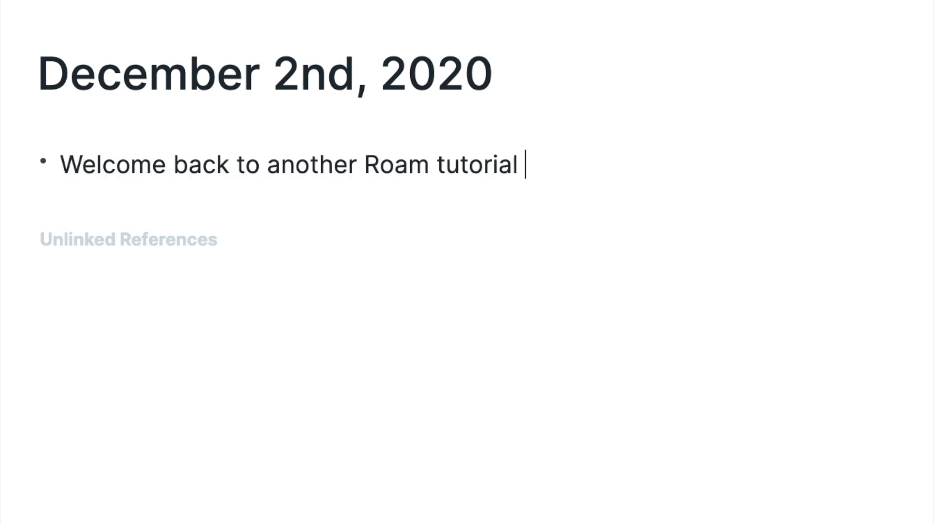
# Step: Finish the line "Welcome back to another Roam tutorial video!!!" and add a nested bullet starting "Today's video is on how to embed YouTub"
pyautogui.write('!!!')
pyautogui.press('Return')
pyautogui.press('Tab')
pyautogui.write("Today's video is")
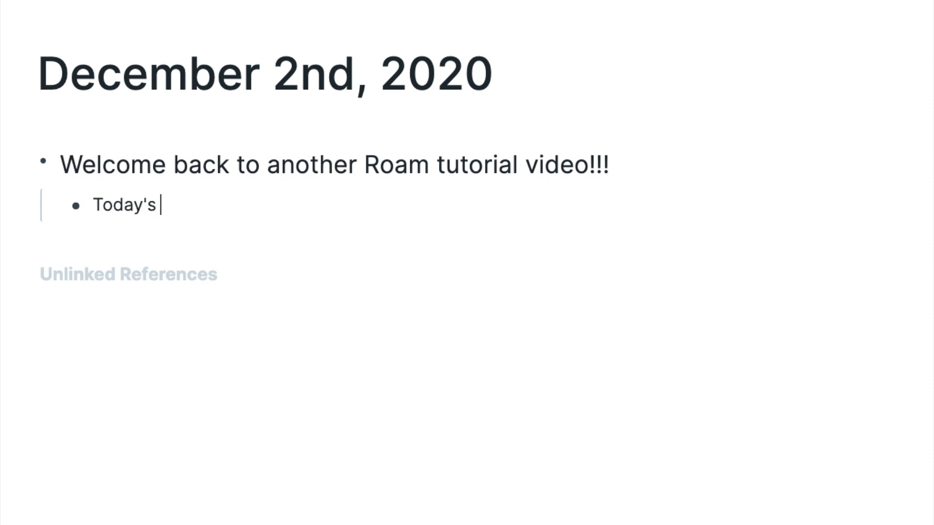
pyautogui.write(' on how to embed YouTub')
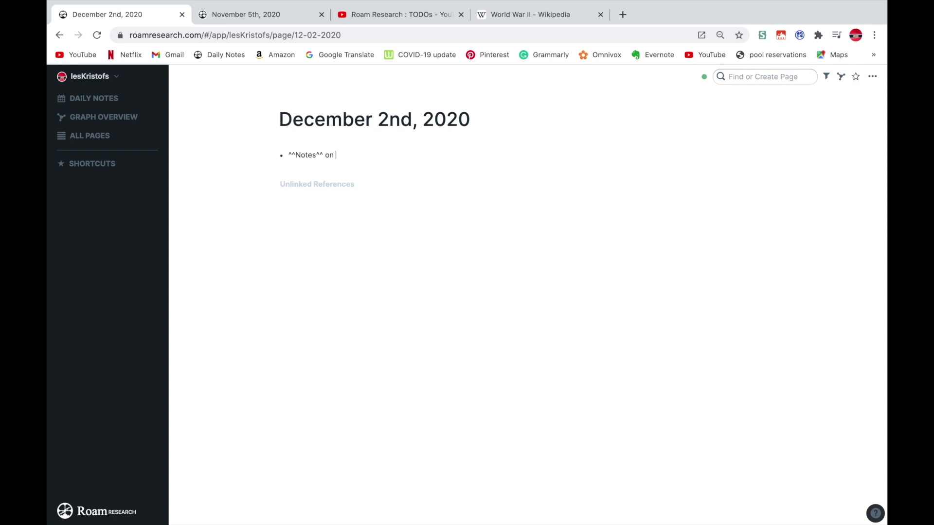
# Step: Complete the first bullet on the December 2nd, 2020 page as "^^Notes^^ on [[youtube]] [[video]] TODOs"
pyautogui.write('[[video]] Tod')
pyautogui.press('BackSpace')
pyautogui.press('BackSpace')
pyautogui.write('ODOs')
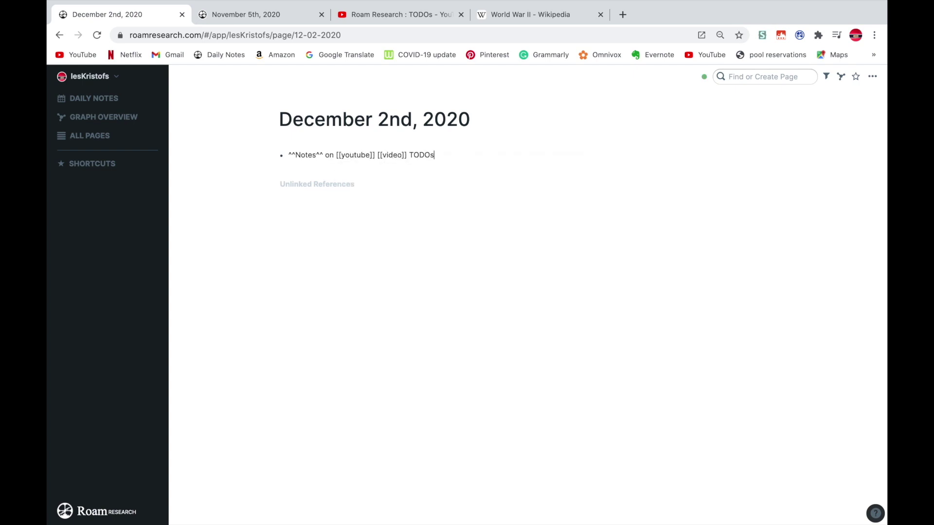
# Step: Insert a link to the existing Roam page before [[video]], tag the bullet with the YouTube channel's name, and start a nested bullet
pyautogui.click(378, 156)
pyautogui.write('[[Roam')
pyautogui.press('Down')
pyautogui.press('Down')
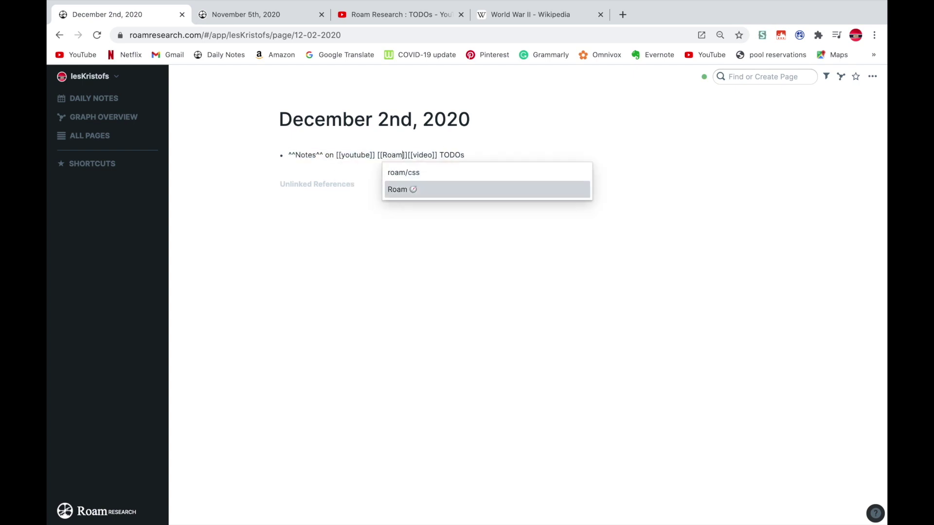
pyautogui.press('Return')
pyautogui.click(504, 163)
pyautogui.write('#LesK')
pyautogui.press('Return')
pyautogui.press('Return')
pyautogui.press('Tab')
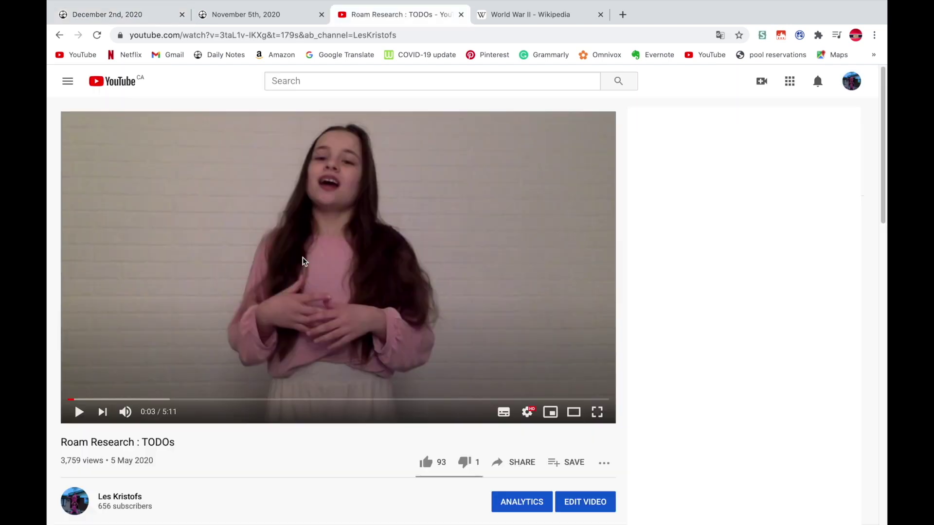
# Step: Embed the YouTube video "Roam Research : TODOs" in the nested bullet using the video page's URL
pyautogui.moveTo(409, 32); pyautogui.dragTo(140, 28)
pyautogui.hotkey('ctrl', 'c')
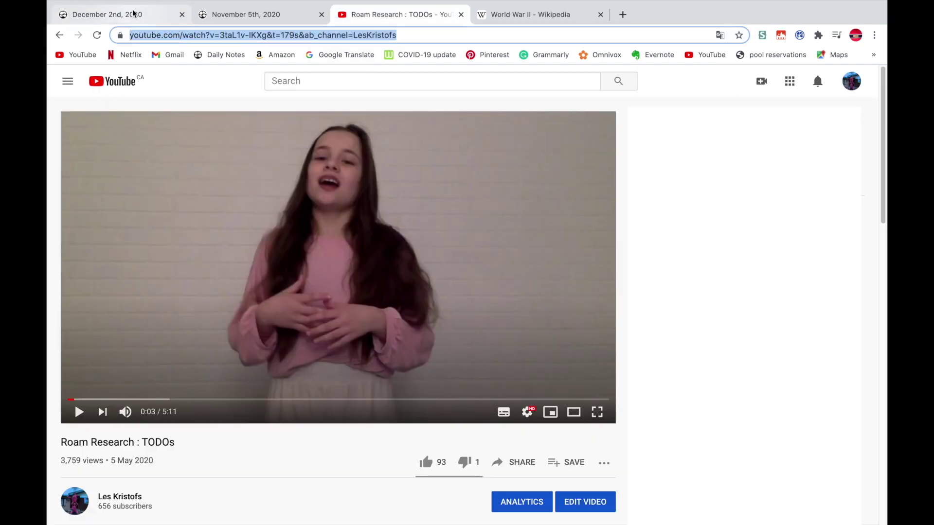
pyautogui.click(161, 21)
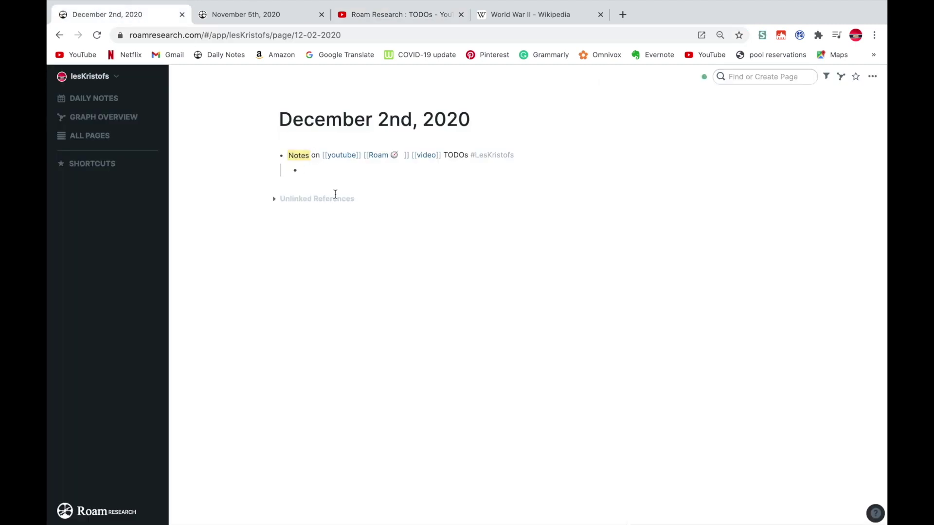
pyautogui.write('/emb')
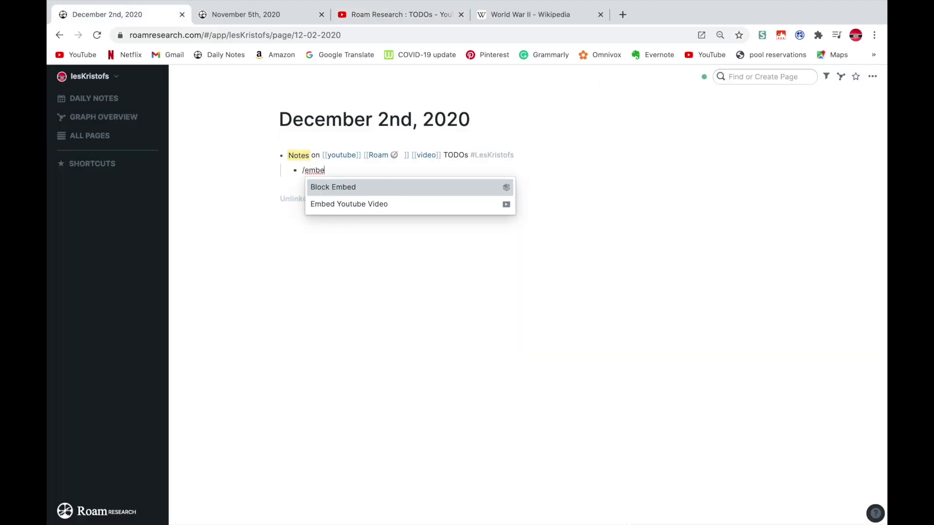
pyautogui.write('e')
pyautogui.press('Down')
pyautogui.press('Return')
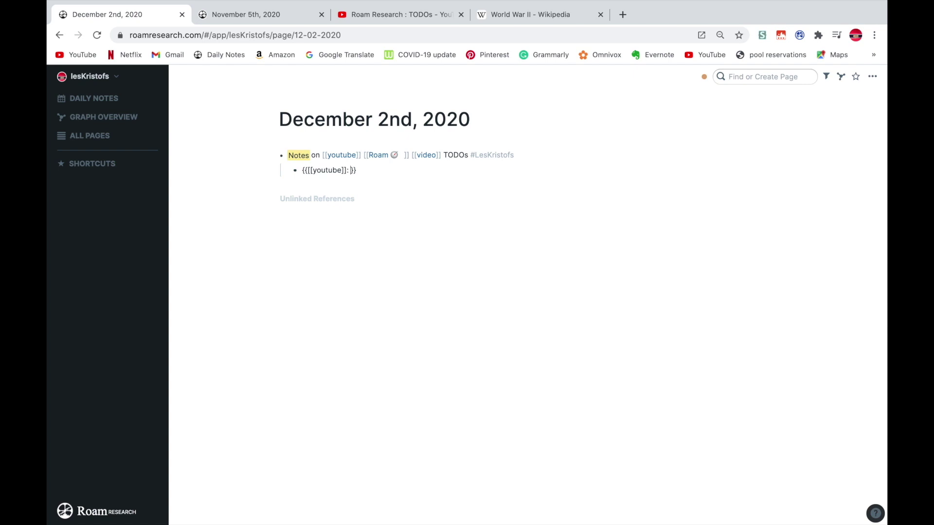
pyautogui.hotkey('ctrl', 'v')
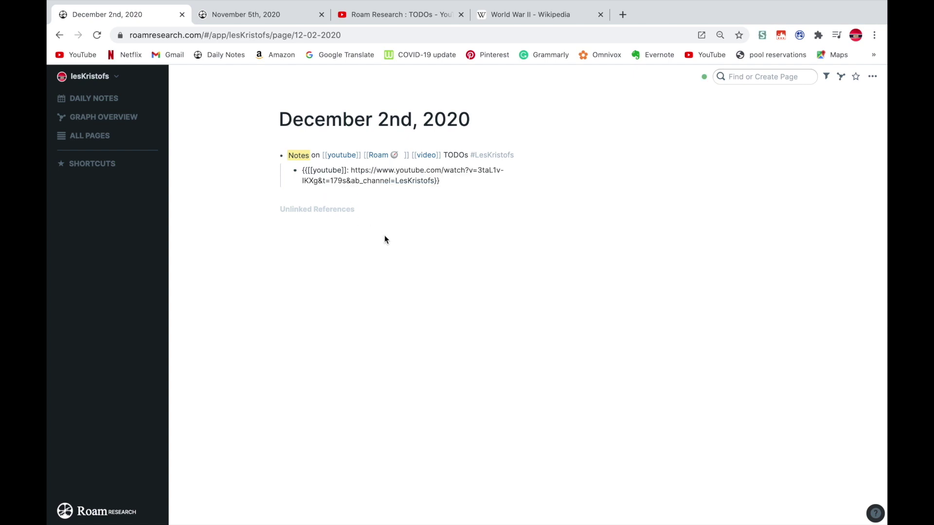
pyautogui.click(443, 206)
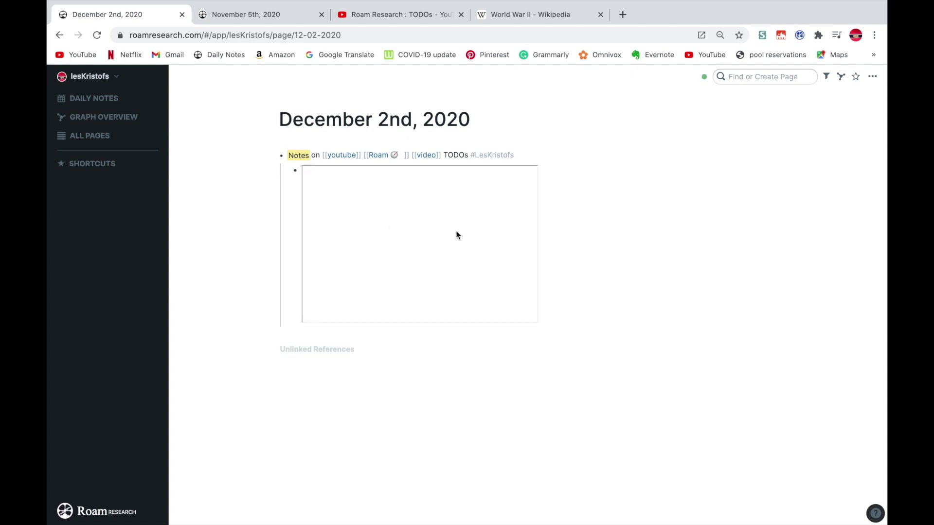
# Step: Focus on the embedded video's block with an empty bullet beneath it and play the video
pyautogui.click(295, 170)
pyautogui.press('Return')
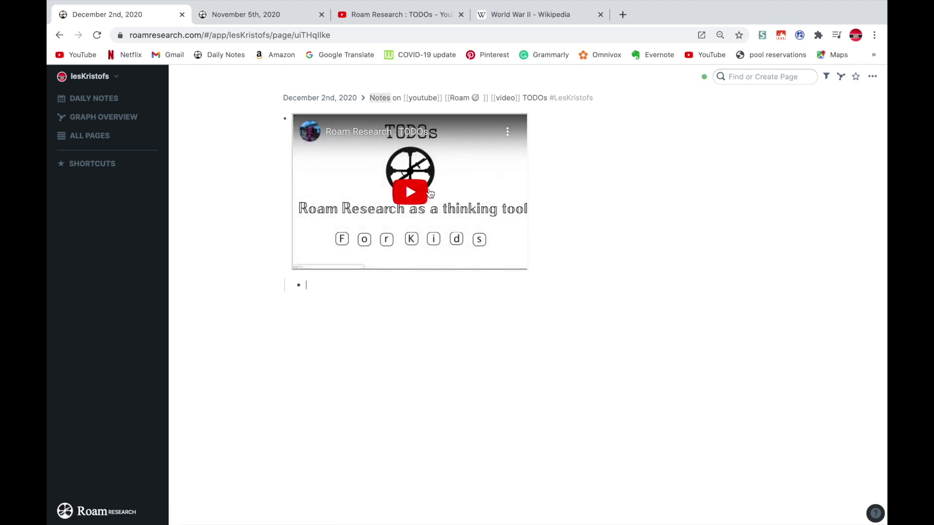
pyautogui.click(419, 192)
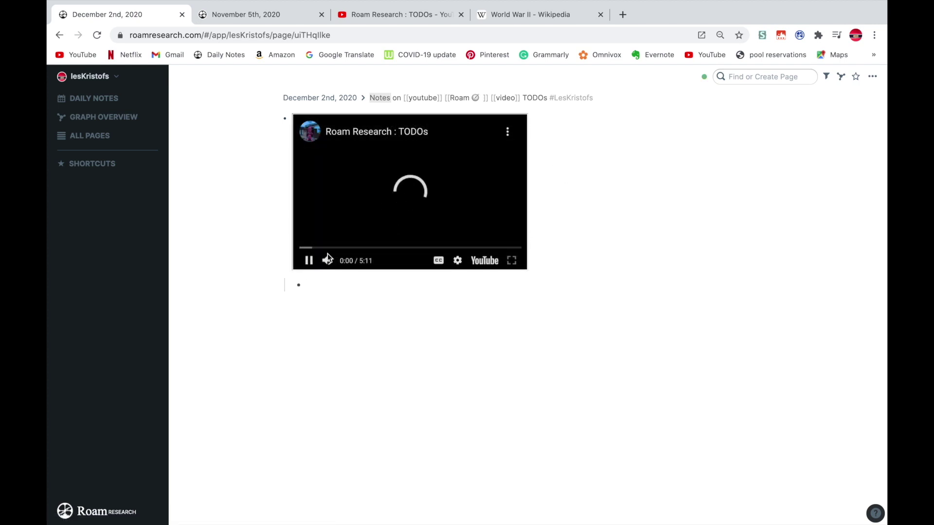
pyautogui.moveTo(301, 249); pyautogui.dragTo(264, 246)
pyautogui.click(309, 262)
pyautogui.click(309, 261)
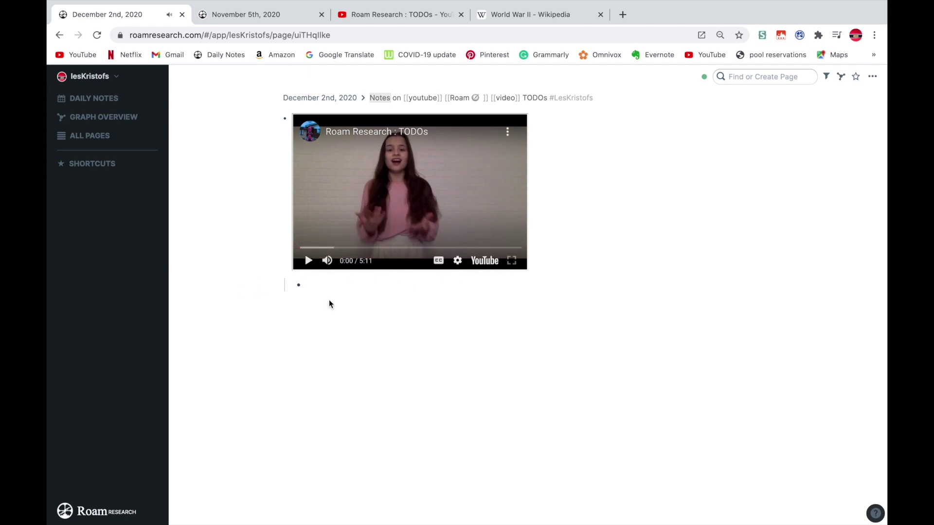
# Step: Under the video, write "different ways to do TODOs" with nested bullets "cmd+enter", "`/` TODO" and "right click + `make todo`", and pause the video
pyautogui.click(321, 288)
pyautogui.write('different ways to do TODOs')
pyautogui.press('Return')
pyautogui.press('Tab')
pyautogui.write('cmd+enter')
pyautogui.press('Return')
pyautogui.write('`/` TODO')
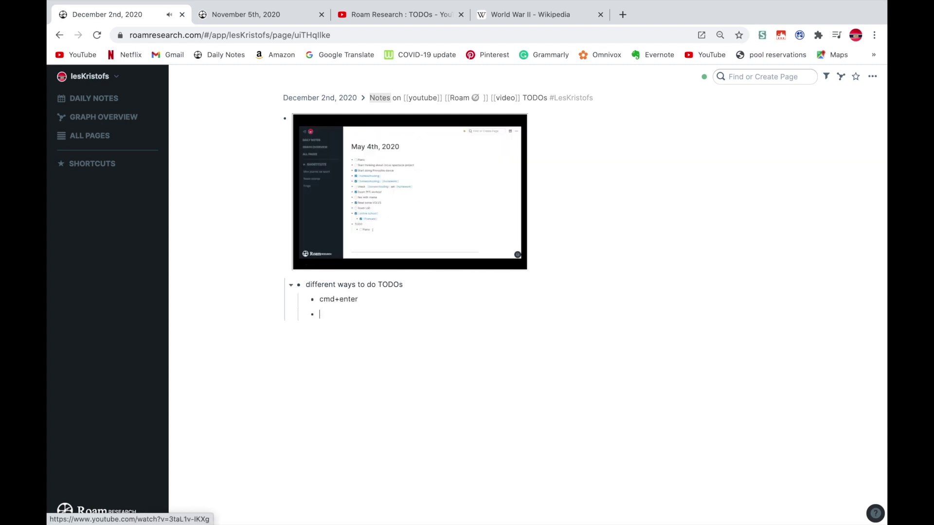
pyautogui.press('Return')
pyautogui.write('right click + `make todo`')
pyautogui.click(308, 261)
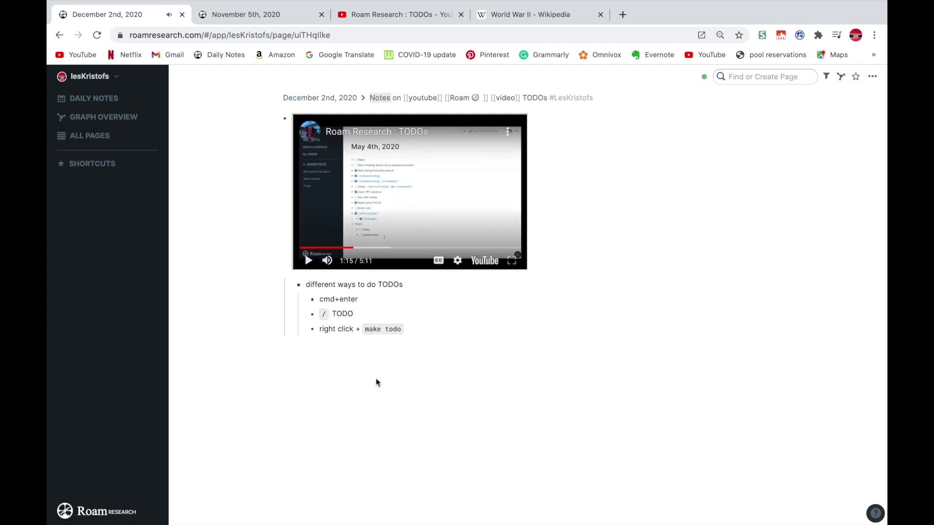
# Step: Make the word "TODOs" bold in the "different ways to do TODOs" bullet and collapse the video notes on the December 2nd page
pyautogui.moveTo(306, 285); pyautogui.dragTo(375, 284)
pyautogui.click(409, 287)
pyautogui.press('super+b')
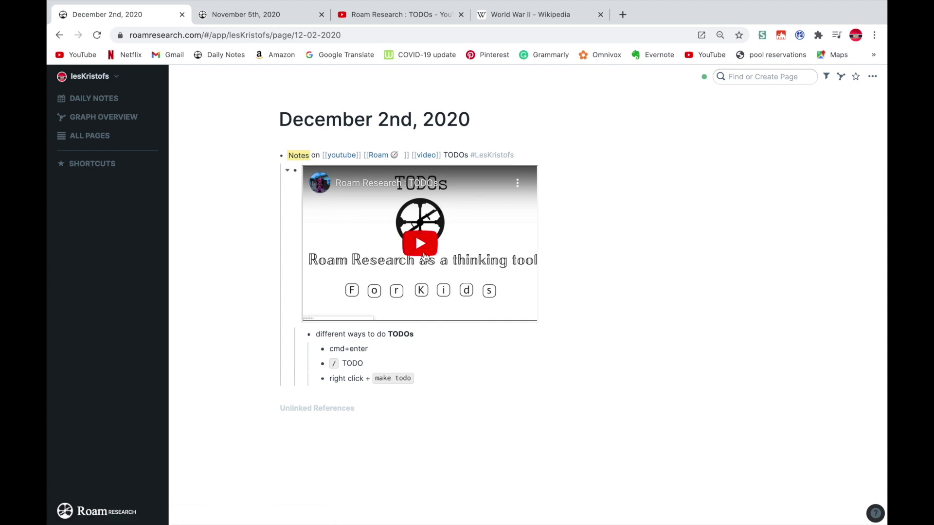
pyautogui.click(274, 156)
# Step: Add a new top-level bullet "discussion w" followed by the friend's name as a tag, with an empty nested bullet
pyautogui.click(544, 157)
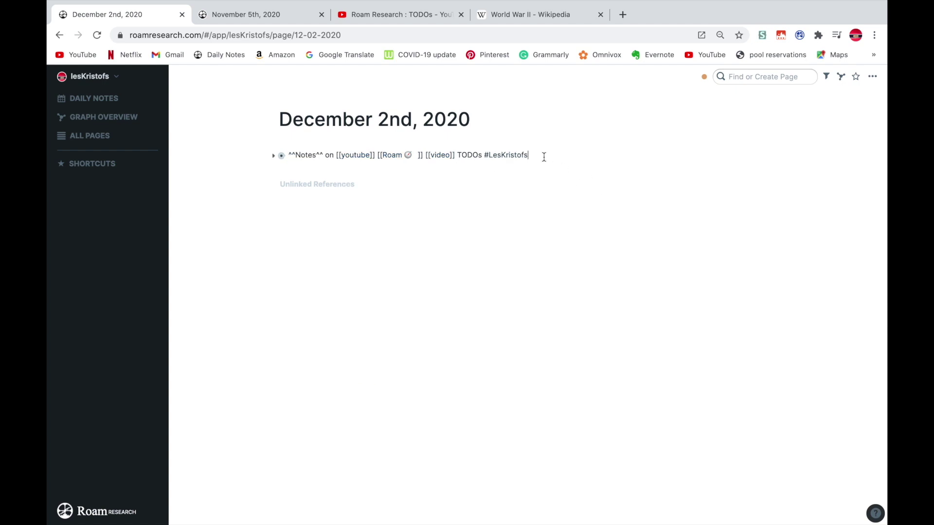
pyautogui.press('Return')
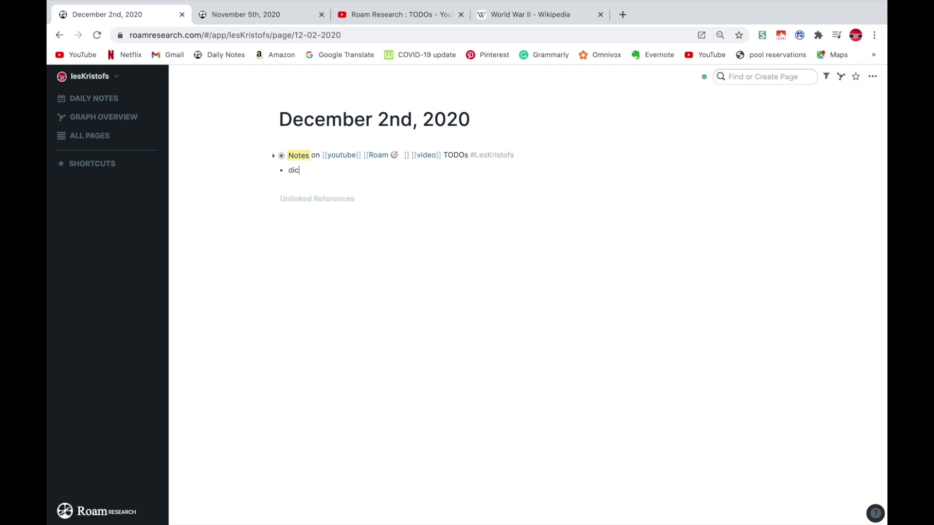
pyautogui.write('dicsussion #Maya')
pyautogui.press('Return')
pyautogui.press('Return')
pyautogui.press('Tab')
pyautogui.click(327, 170)
pyautogui.write('w')
# Step: Embed the other graph's November 5th, 2020 page as an iframe under the discussion bullet and make the frame slightly smaller
pyautogui.click(241, 14)
pyautogui.press('super+c')
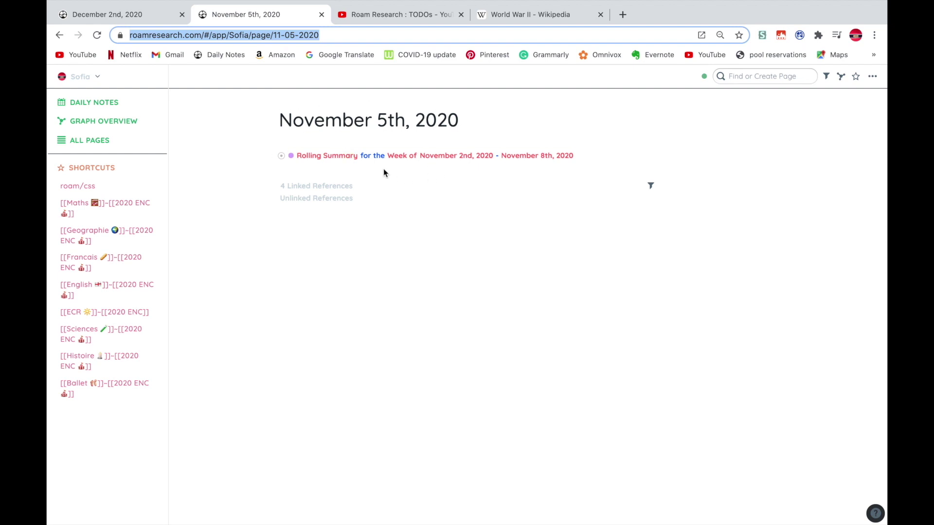
pyautogui.click(136, 14)
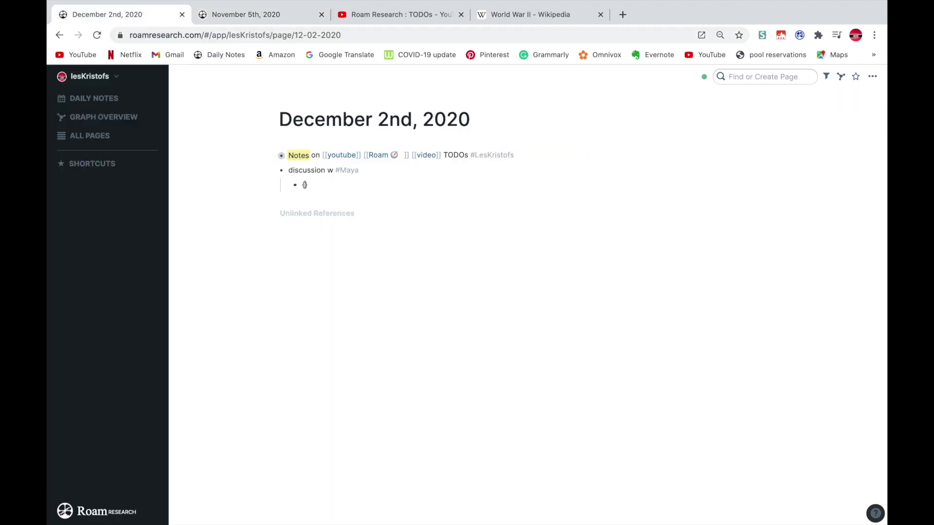
pyautogui.write('{if')
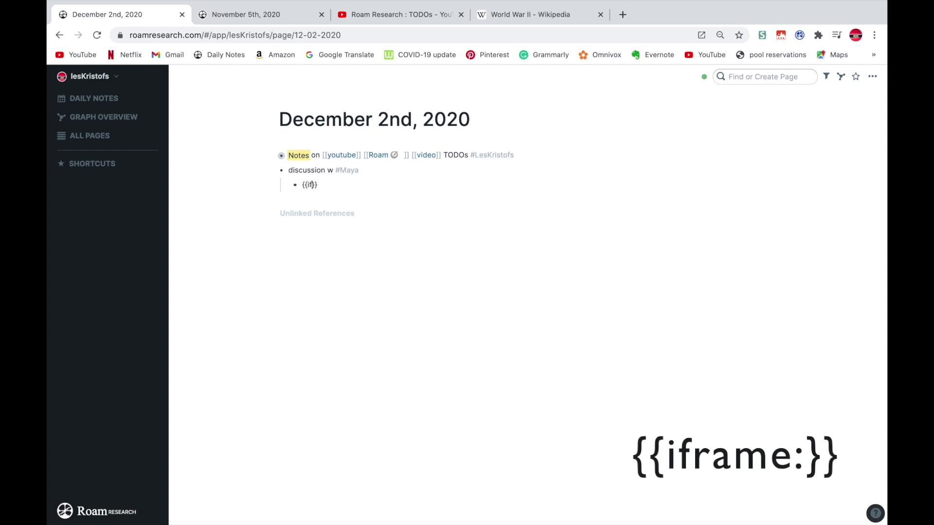
pyautogui.write('rame:')
pyautogui.press('super+v')
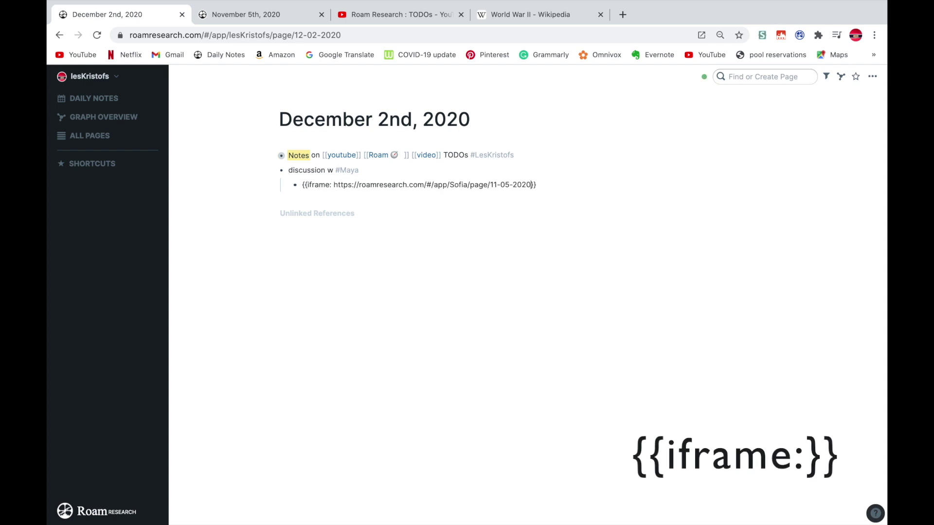
pyautogui.click(422, 259)
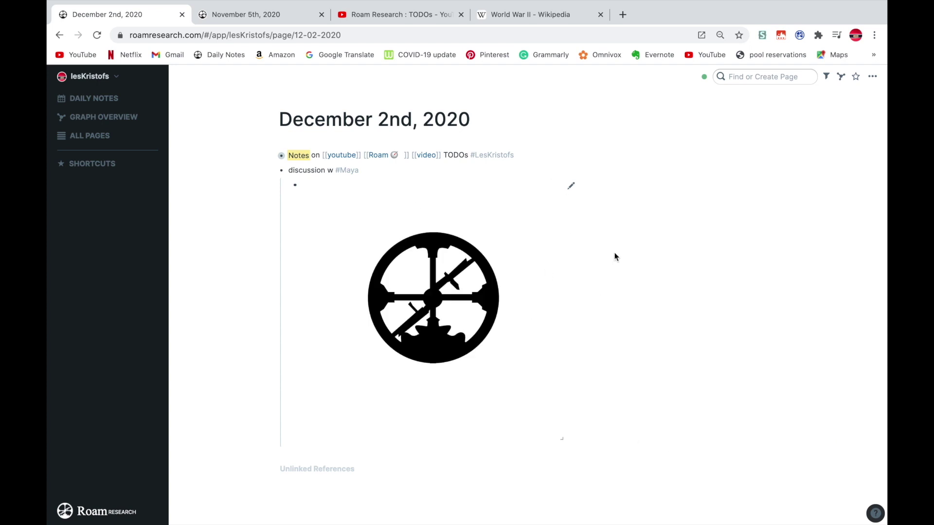
pyautogui.moveTo(564, 444); pyautogui.dragTo(552, 407)
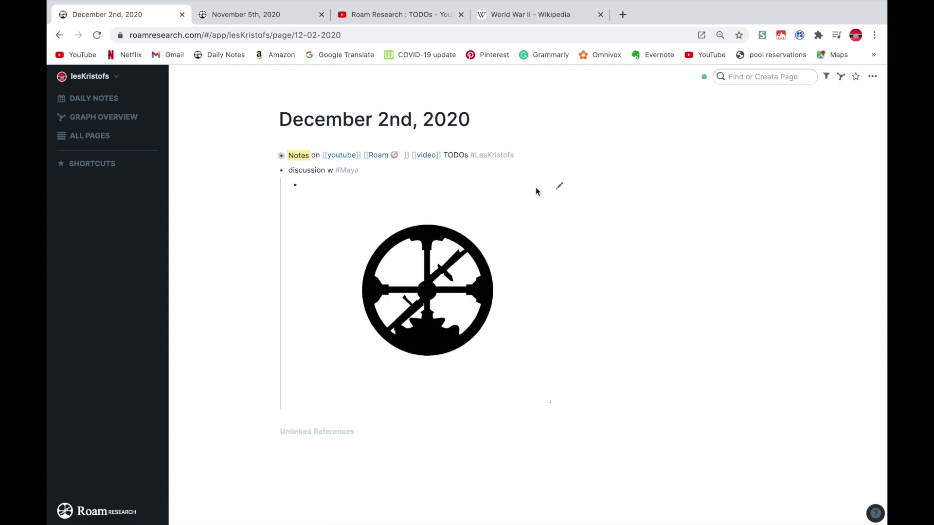
# Step: Nest the note "It was really nice to journal w her because the teacher didnt know we were actually talking" under the embedded page
pyautogui.click(559, 185)
pyautogui.press('Return')
pyautogui.press('Tab')
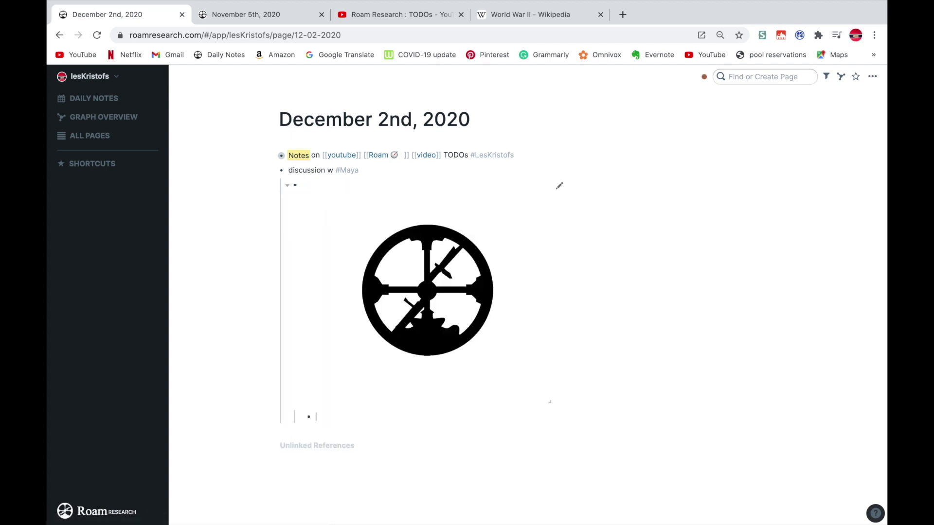
pyautogui.write('It was reall')
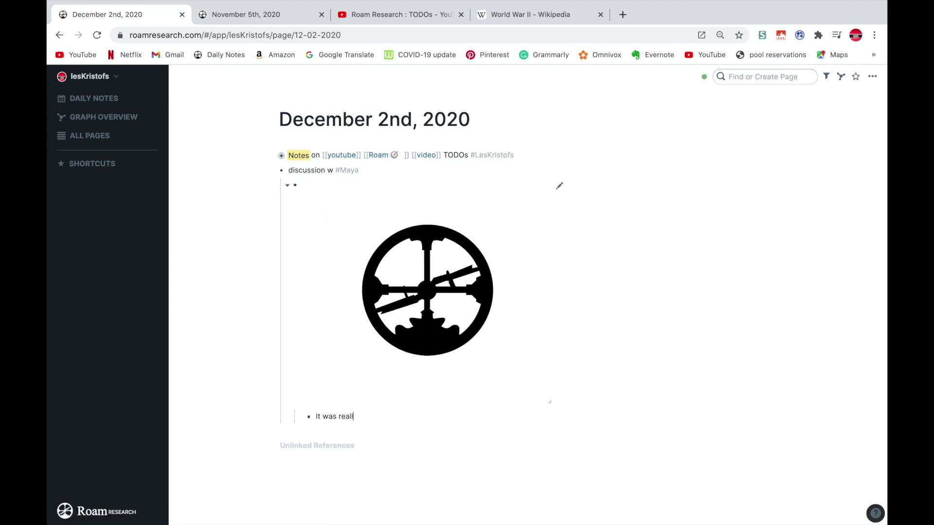
pyautogui.write('y nice to journal w her because ')
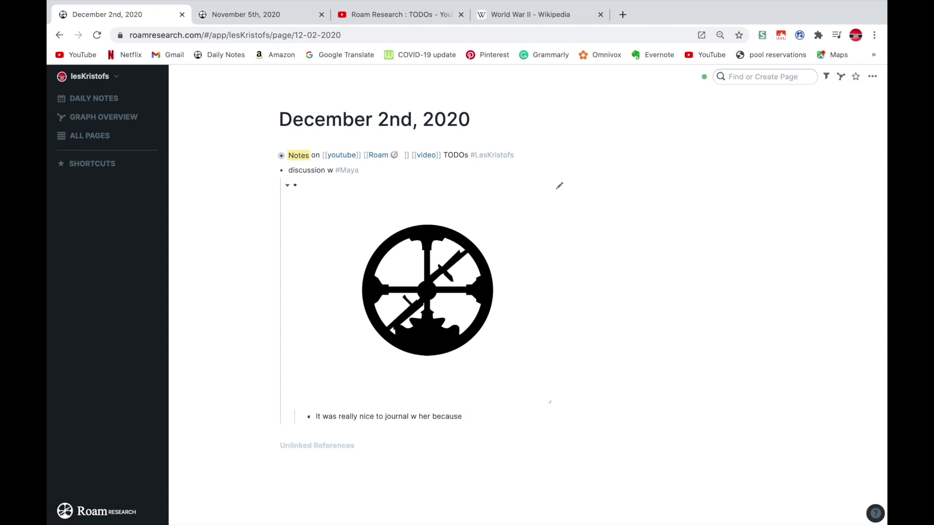
pyautogui.write('the teacher didnt know')
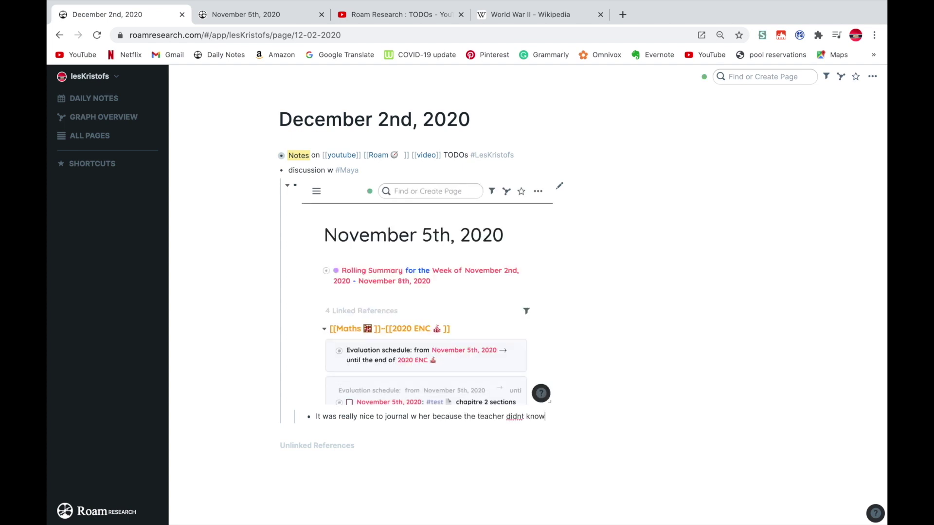
pyautogui.write(' we were actually talking')
pyautogui.scroll(-1, 398, 245)
pyautogui.scroll(1, 398, 245)
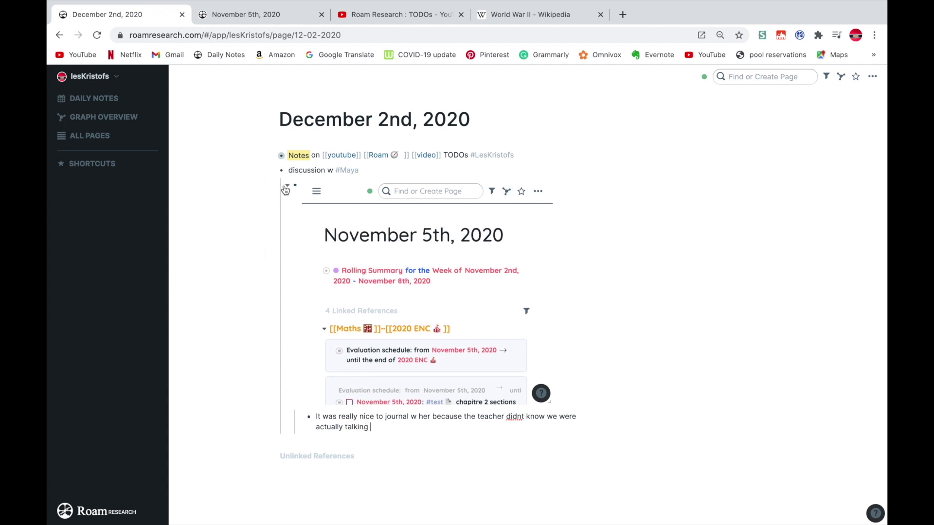
# Step: Collapse the discussion bullet and add a top-level bullet "Notes World War II" with "Notes" highlighted and an empty bullet nested under it
pyautogui.click(273, 174)
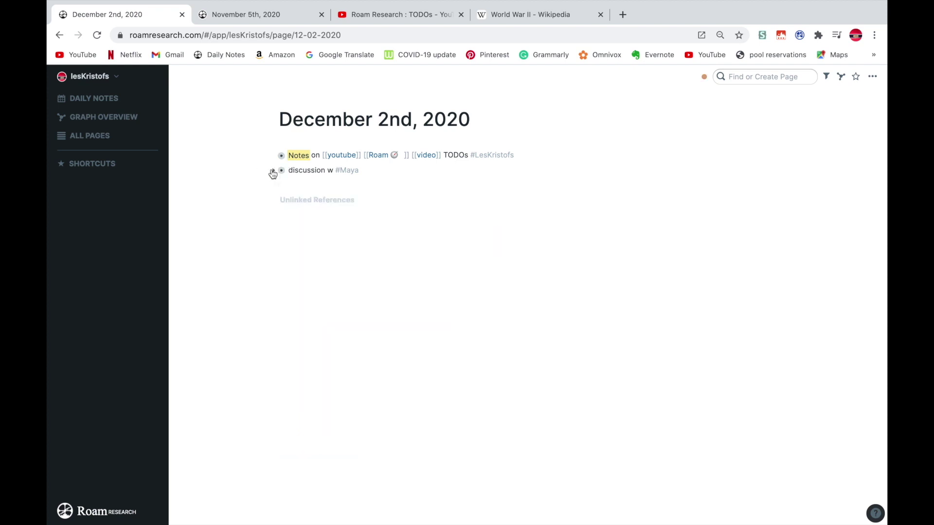
pyautogui.click(273, 174)
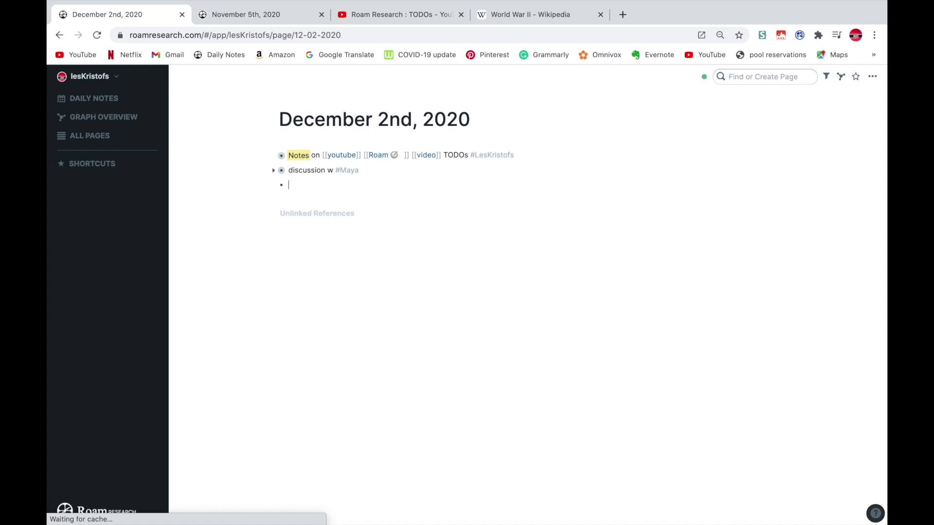
pyautogui.write('^^Notes^^ World')
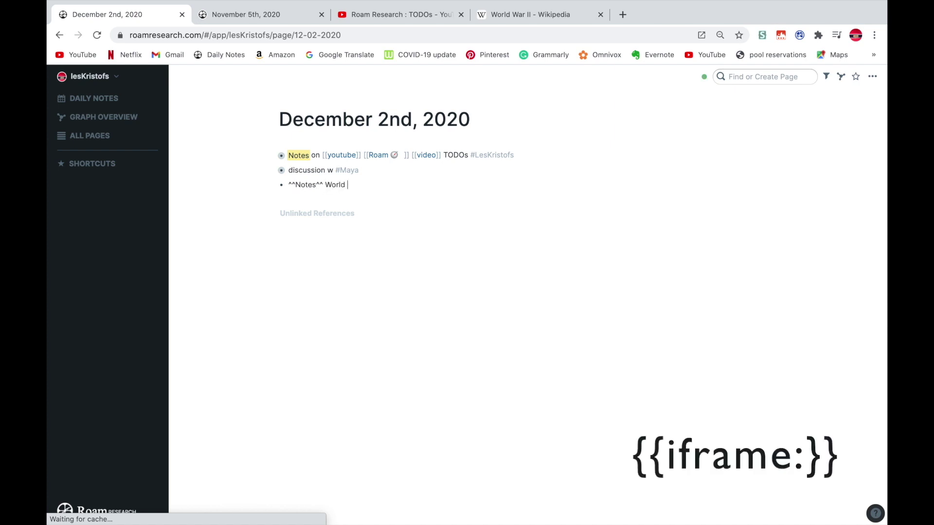
pyautogui.write('II')
pyautogui.press('Return')
pyautogui.press('Tab')
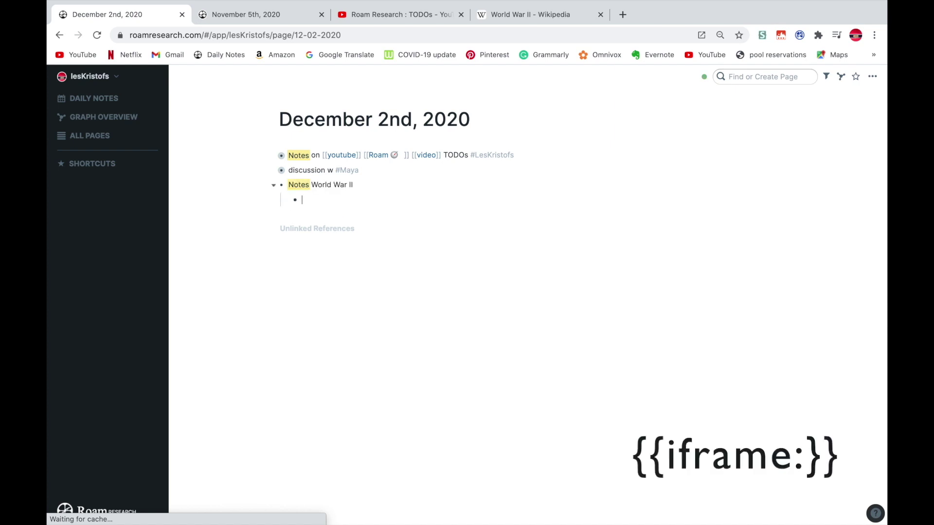
# Step: Embed the Wikipedia article en.wikipedia.org/wiki/World_War_II as an iframe in the nested bullet and add an empty bullet beneath it
pyautogui.write('{{iframe:')
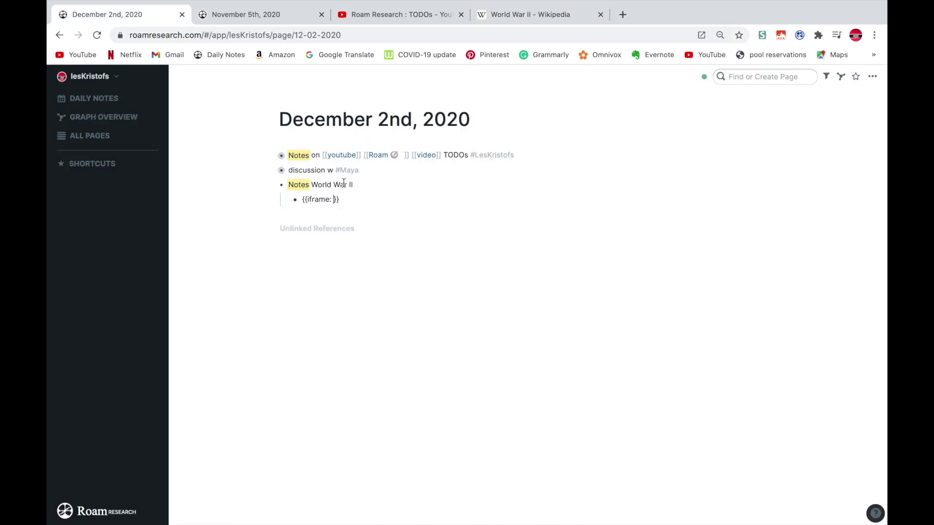
pyautogui.write('https://en.wikipedia.org/wiki/World_War_II')
pyautogui.press('Return')
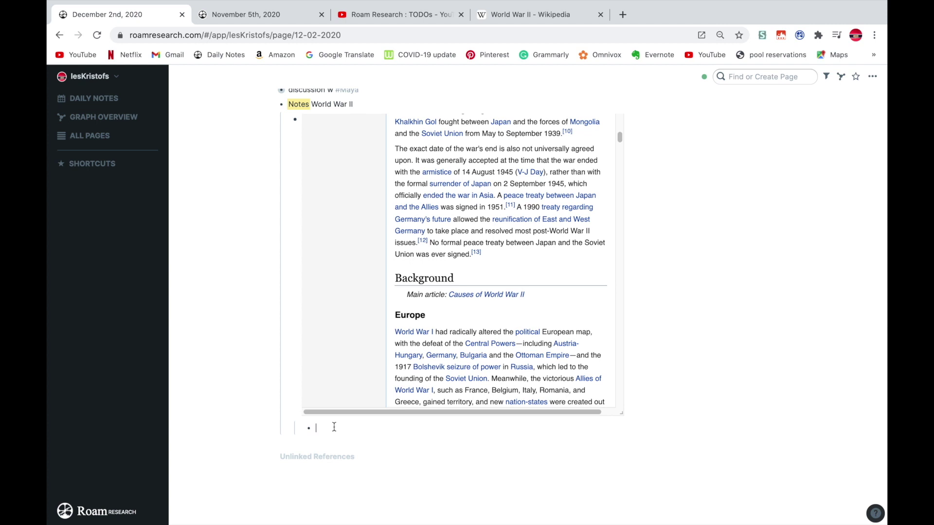
# Step: Add the note "dates" under the embedded article and nest the war's dates copied from its infobox, "1 September 1939 – 2 September 1945"
pyautogui.scroll(3, 334, 428)
pyautogui.scroll(15, 521, 390)
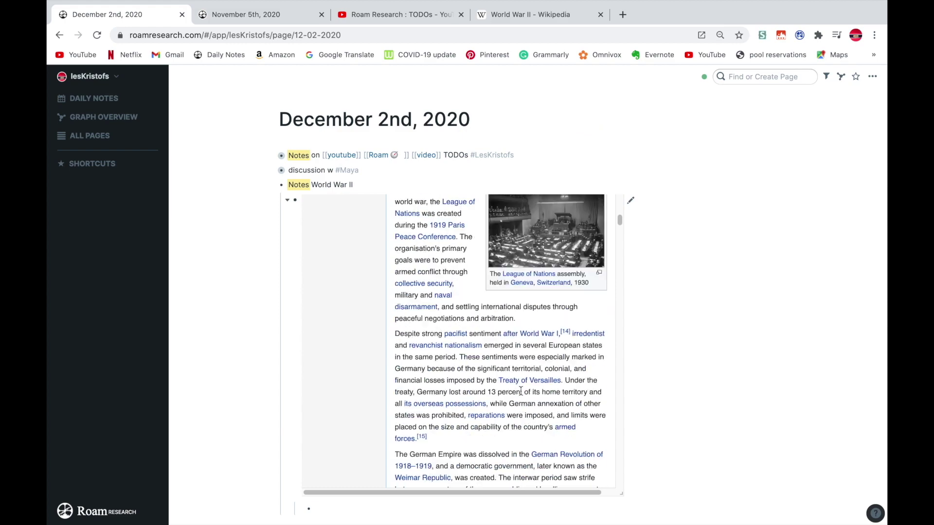
pyautogui.scroll(-2, 226, 490)
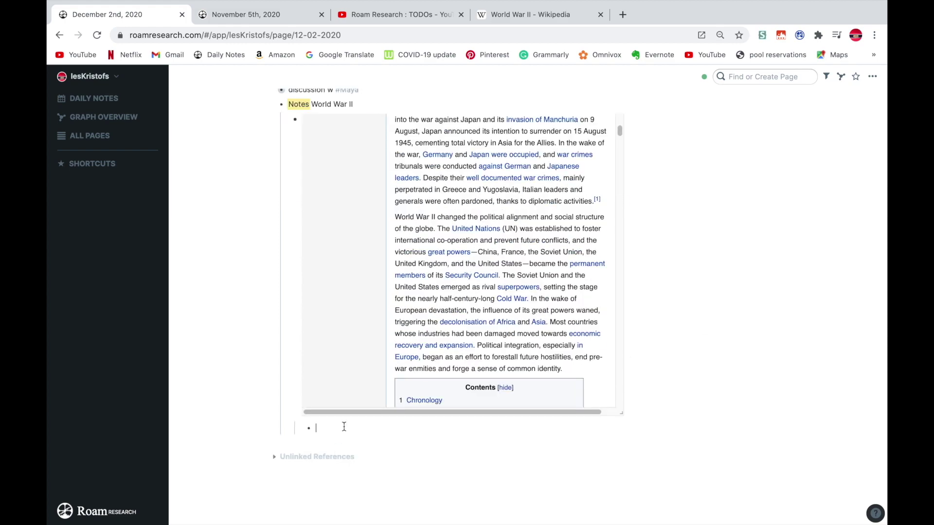
pyautogui.scroll(1, 338, 431)
pyautogui.scroll(2, 401, 355)
pyautogui.scroll(-13, 402, 357)
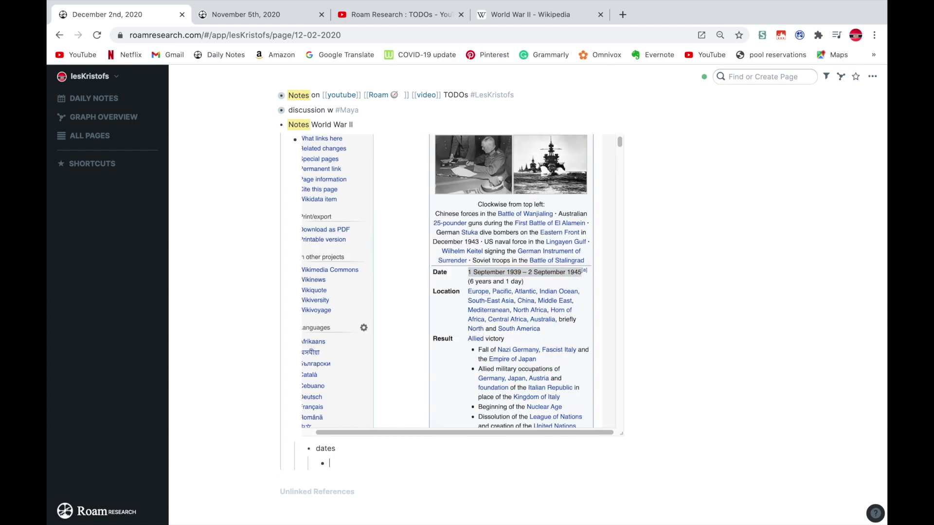
pyautogui.write('1 September 1939 – 2 September 1945')
pyautogui.click(387, 493)
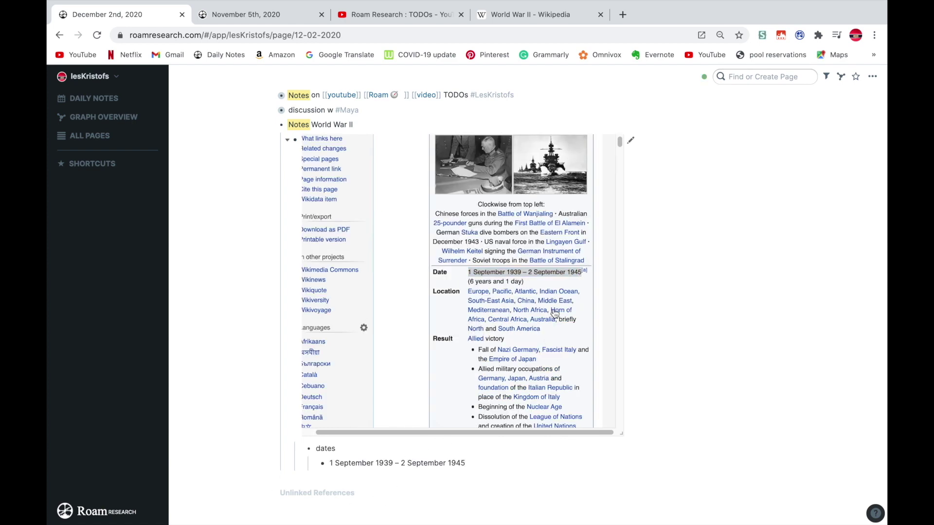
# Step: View the original World War II article on Wikipedia and return to the December 2nd page
pyautogui.click(514, 13)
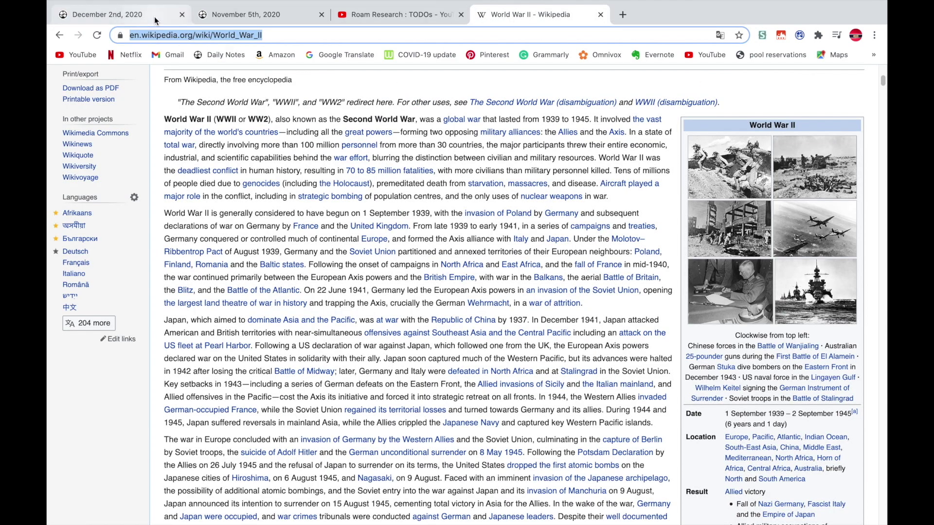
pyautogui.click(154, 16)
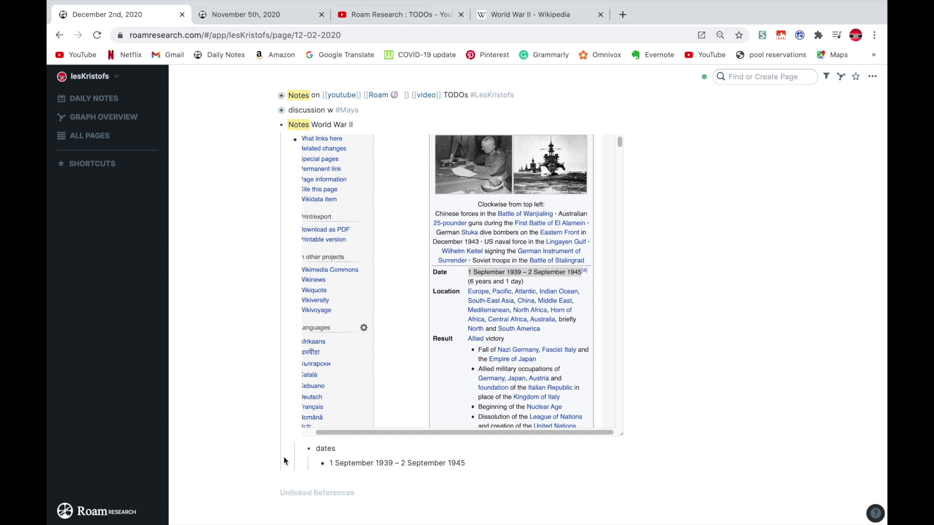